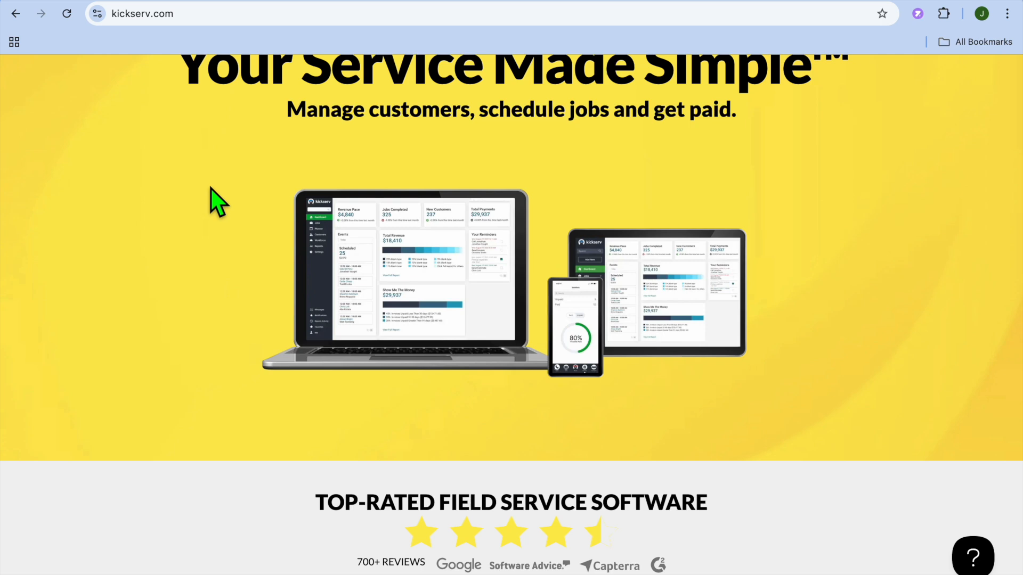
Switch from the Kickserv website to the Kickserv account and open the dashboard
scroll(211, 187, down, 1)
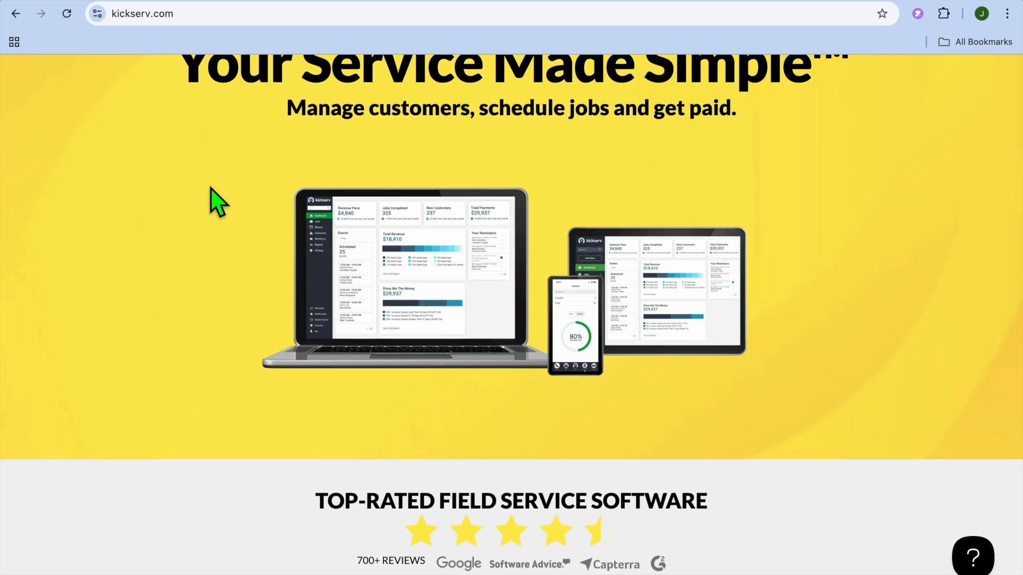
scroll(211, 187, up, 3)
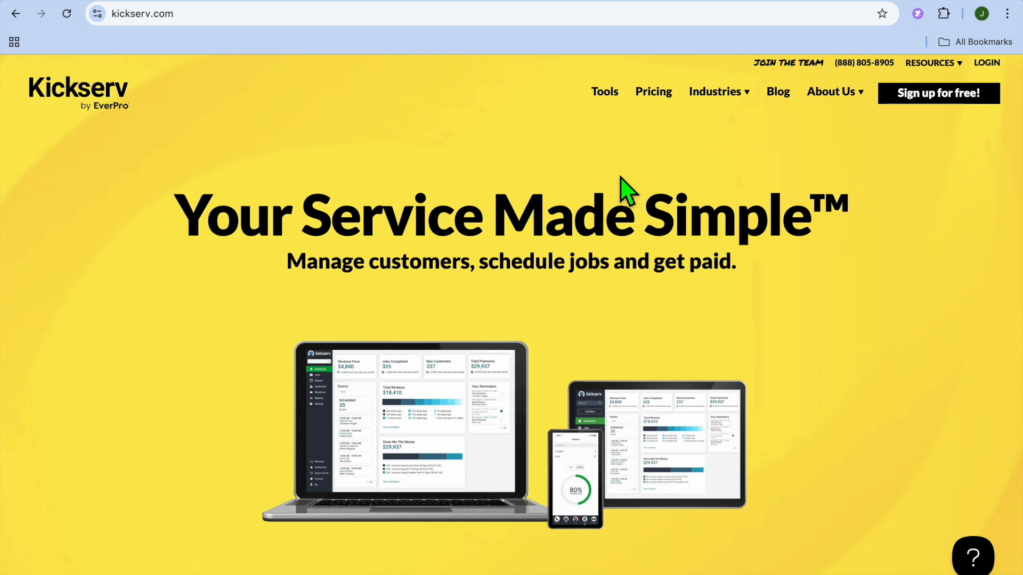
click(233, 1)
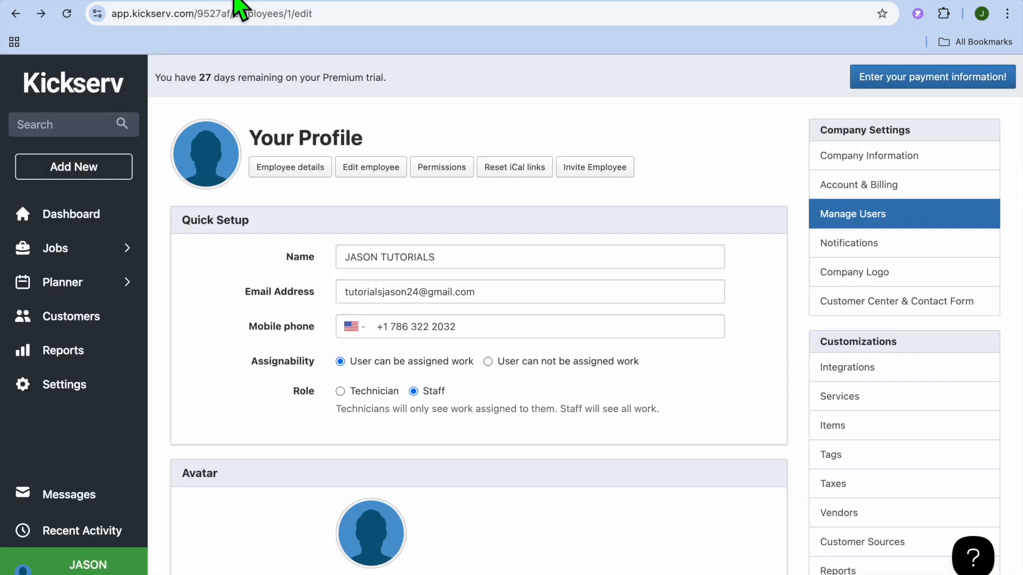
click(70, 223)
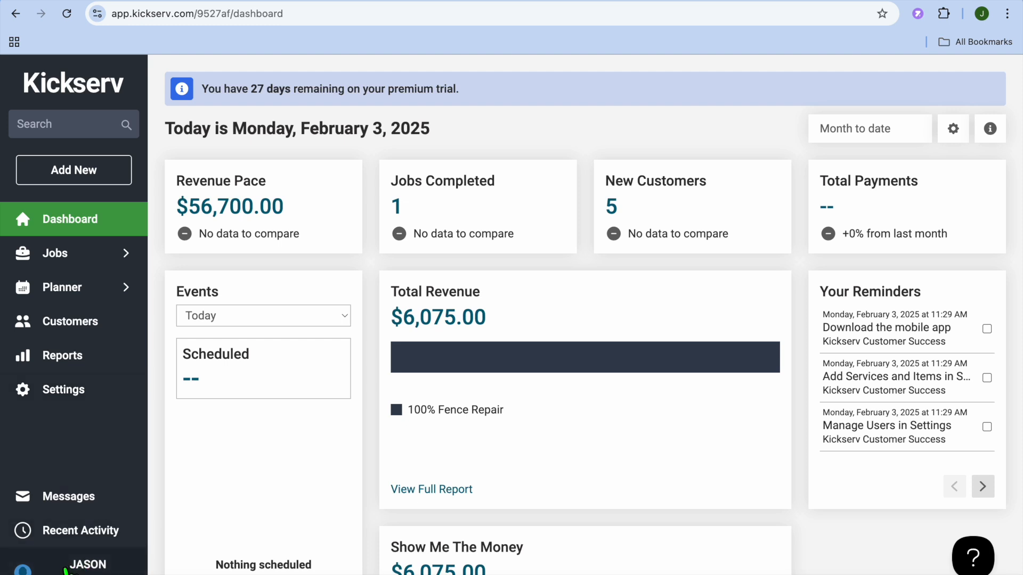
Open the account's user profile and view the employee invitation dialog, closing it without sending an invite
click(24, 568)
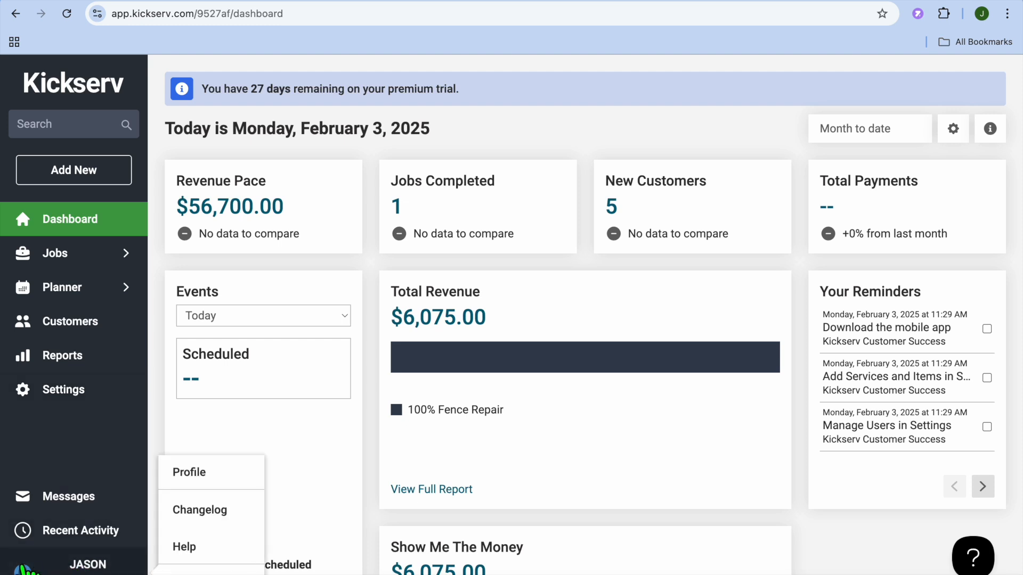
click(202, 477)
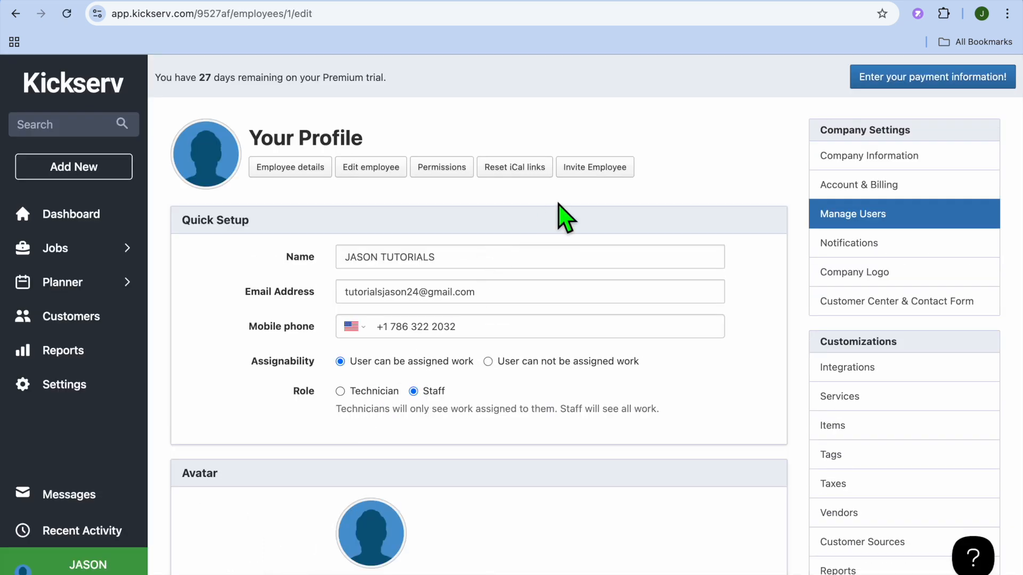
click(608, 170)
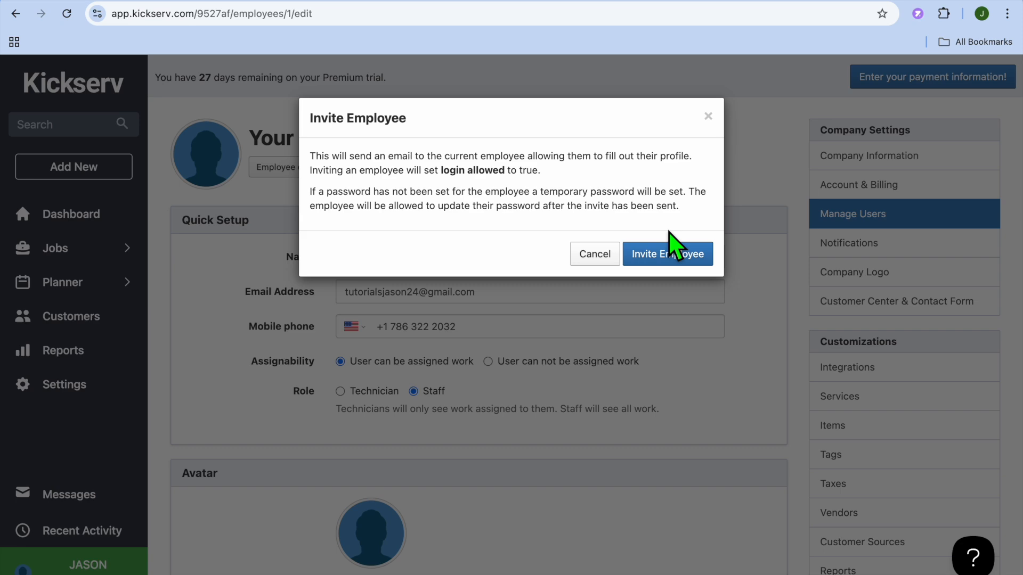
click(606, 256)
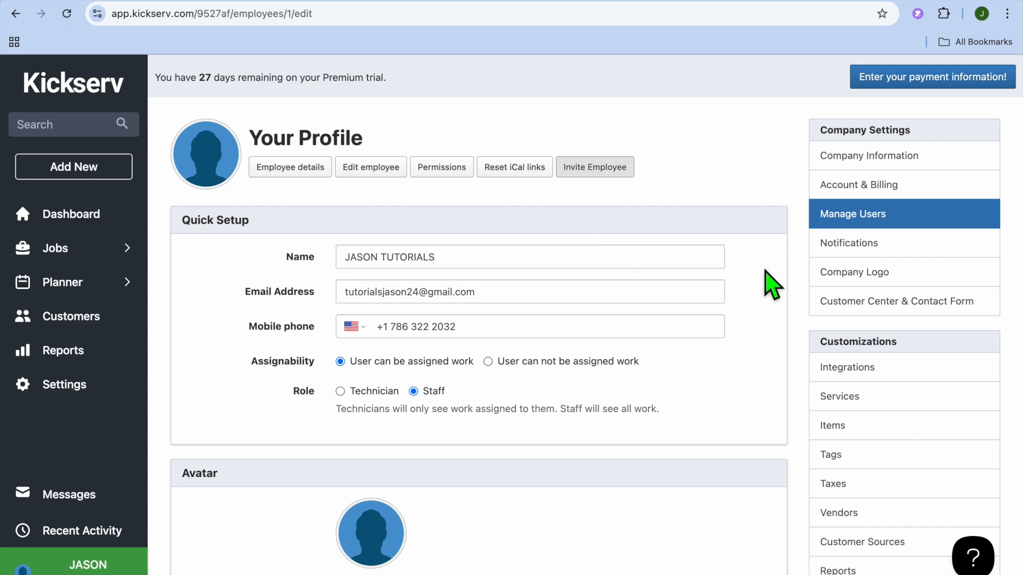
Look over the company logo settings and the company information fields down to time zone and locale
click(866, 283)
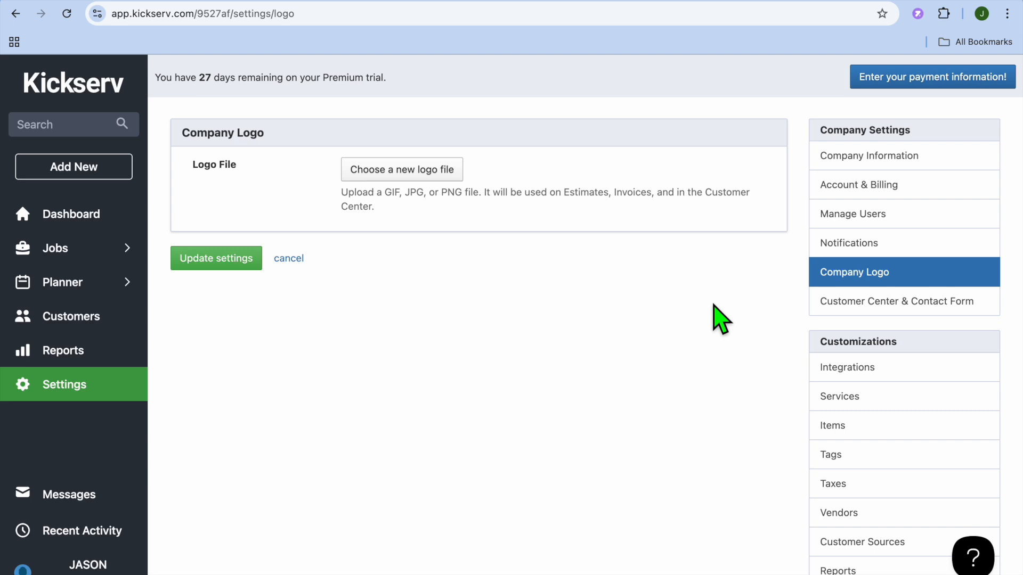
click(861, 159)
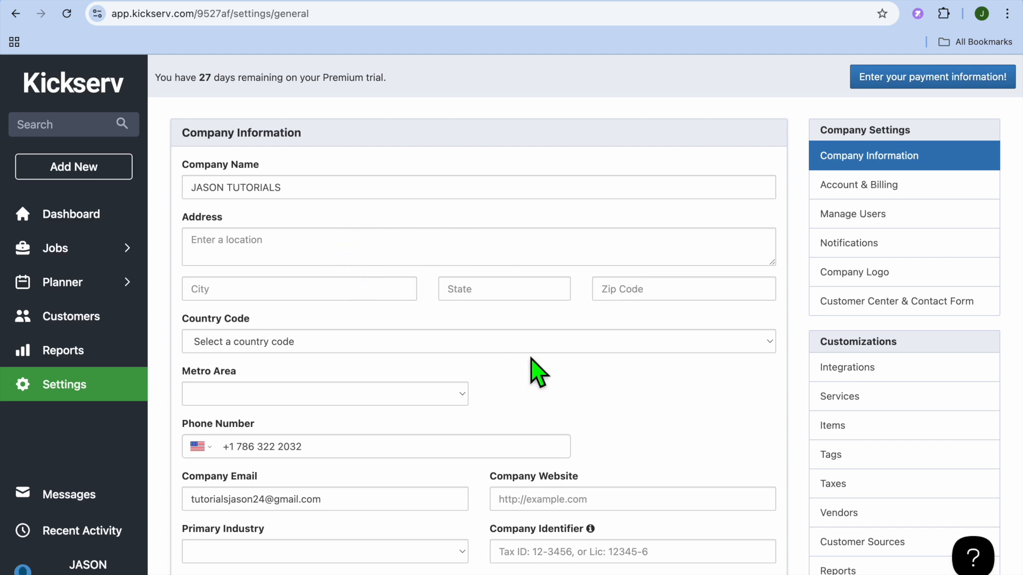
scroll(533, 367, down, 1)
scroll(539, 372, down, 3)
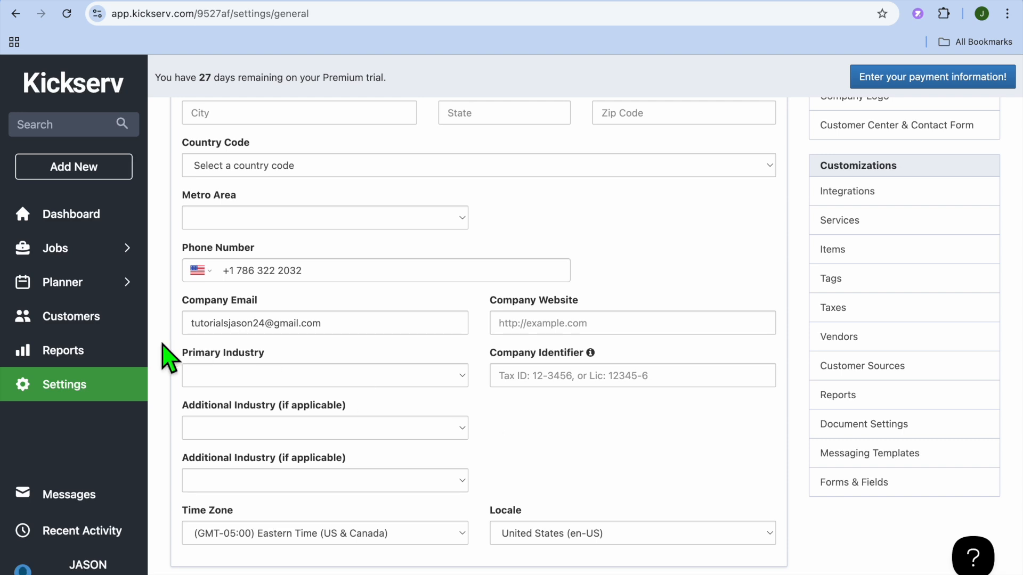
Start a new person contact in the customer list and fill in its details from the first saved autofill profile
click(99, 319)
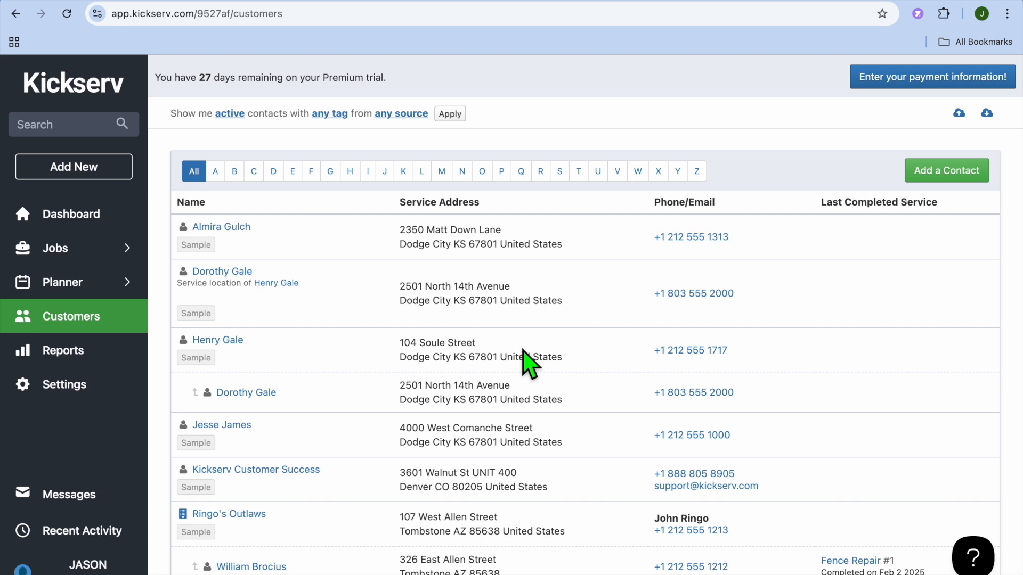
click(928, 169)
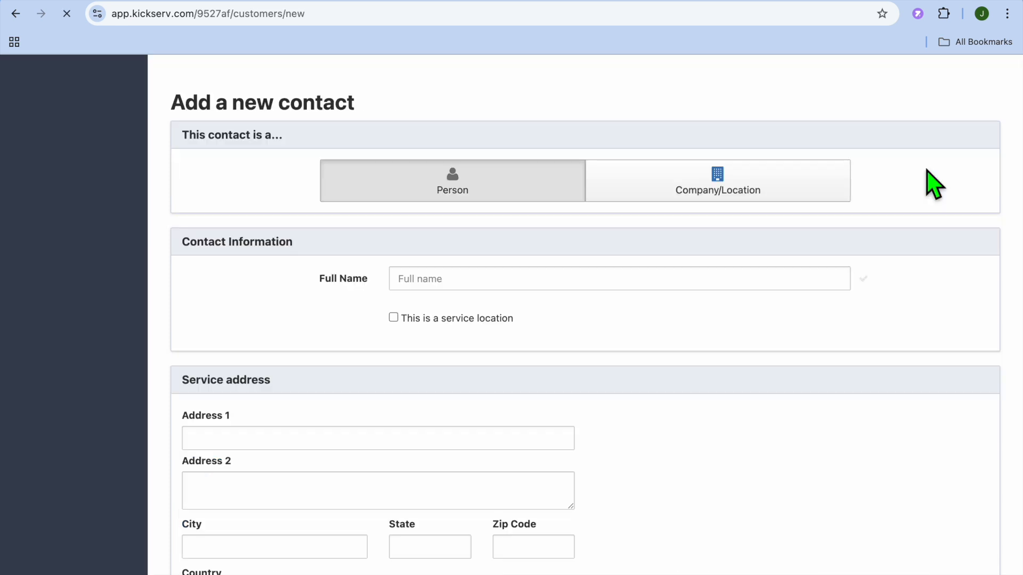
scroll(539, 304, down, 3)
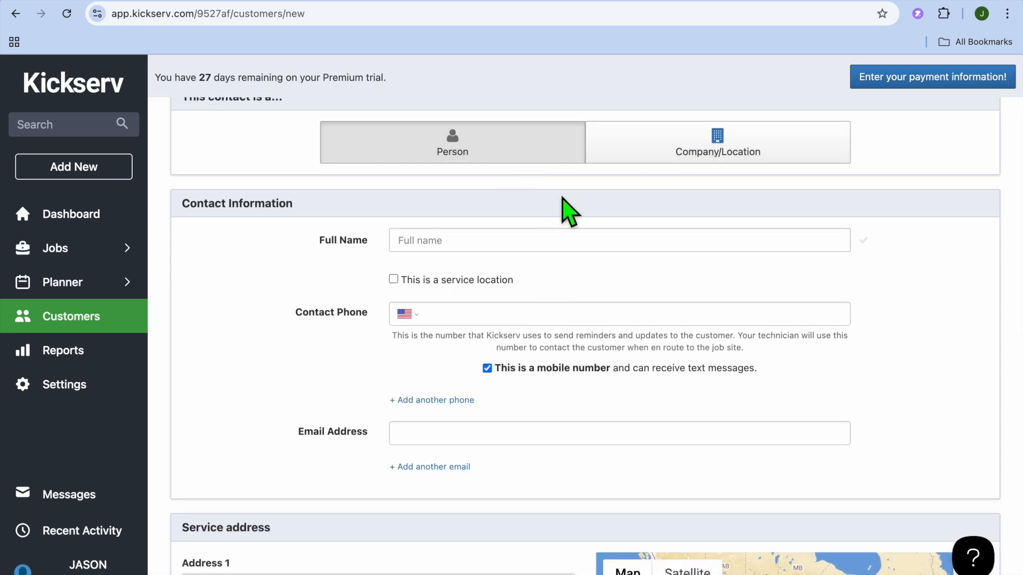
click(482, 243)
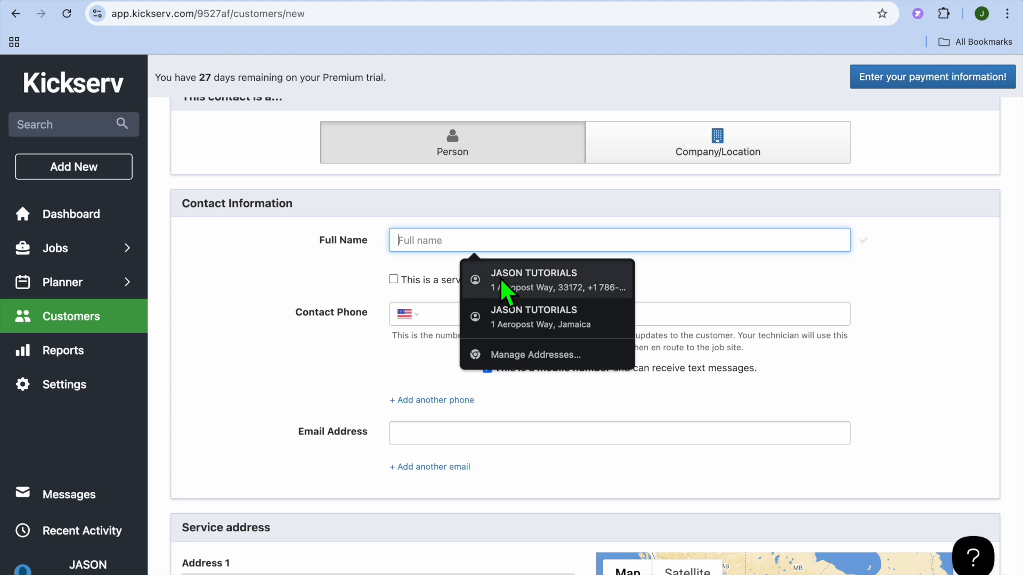
click(509, 287)
click(512, 292)
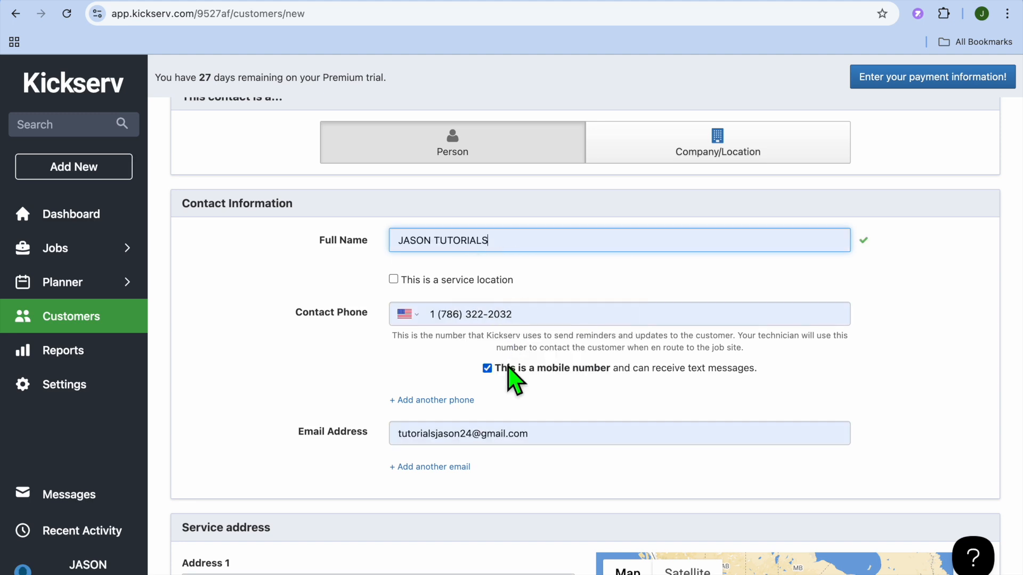
Replace the last name in the contact's full name with "test" and save the contact
scroll(512, 373, down, 2)
drag(506, 139, 434, 143)
text(t)
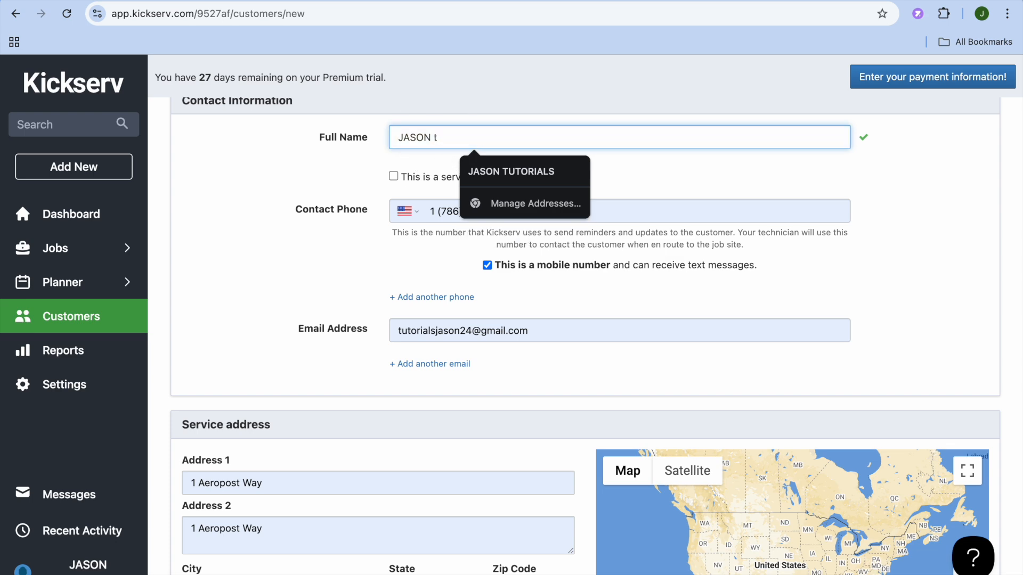
text(est)
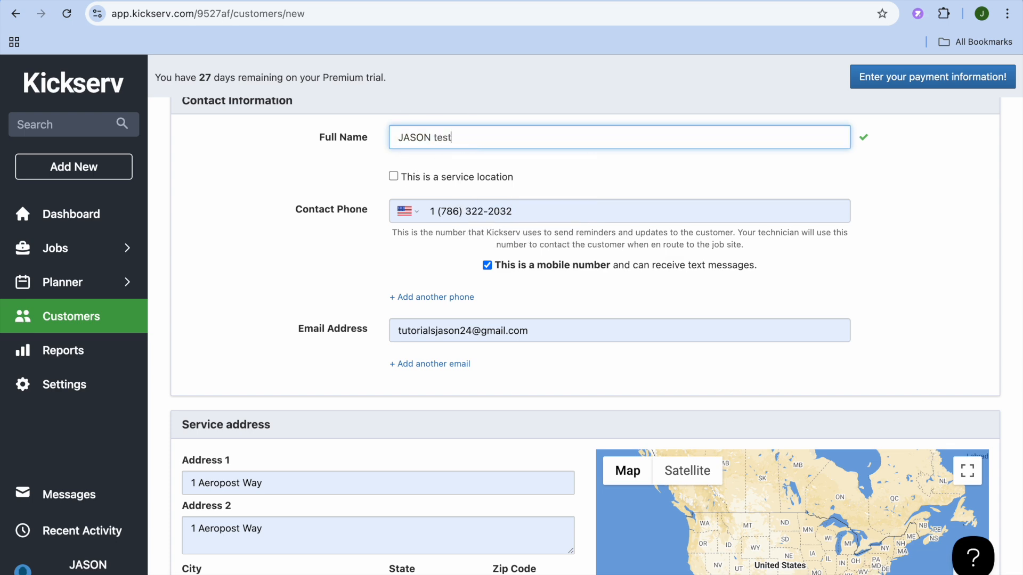
scroll(477, 319, down, 10)
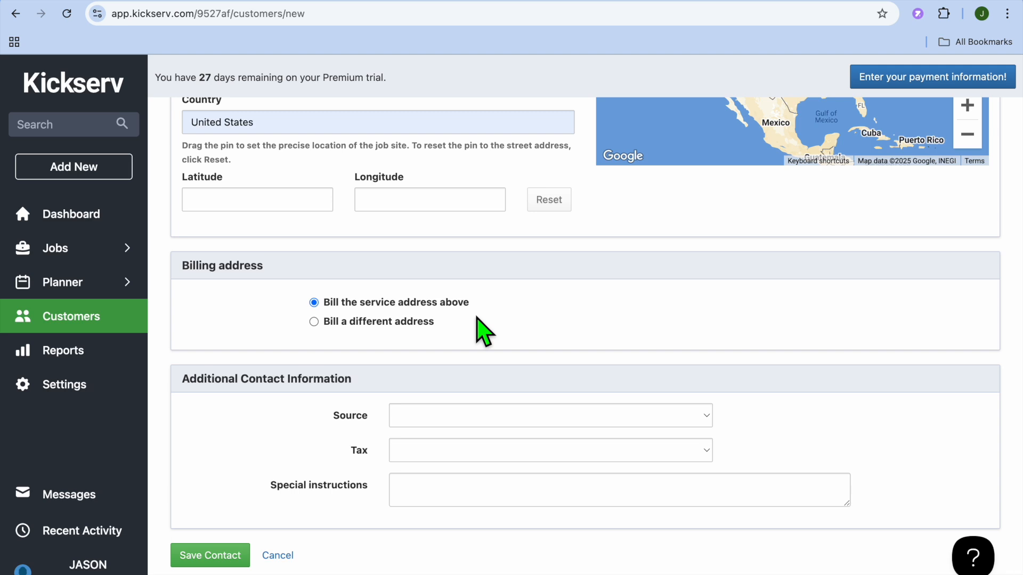
click(217, 556)
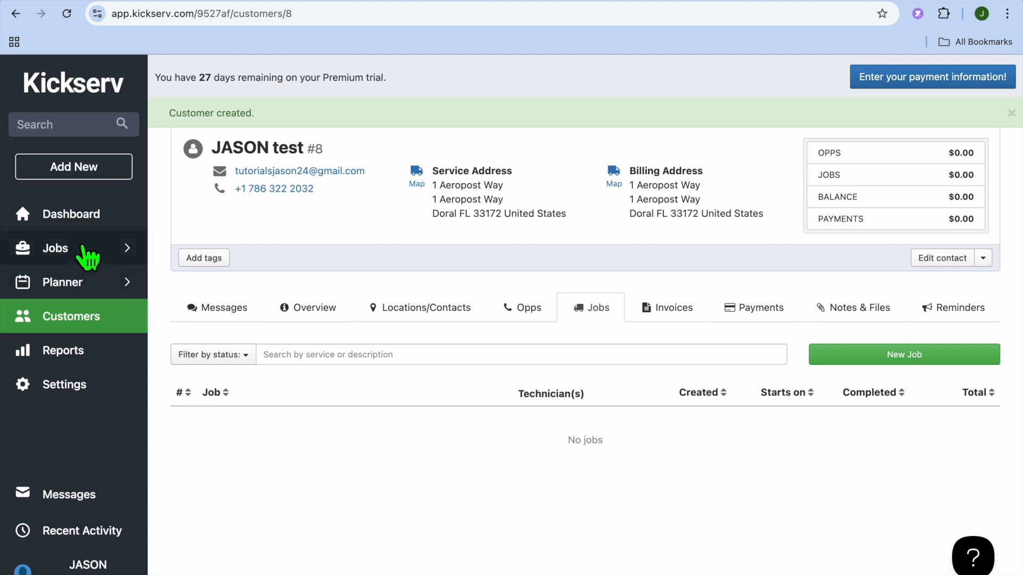
Start a new job from the jobs list and choose Service as its service type
mouse_move(84, 247)
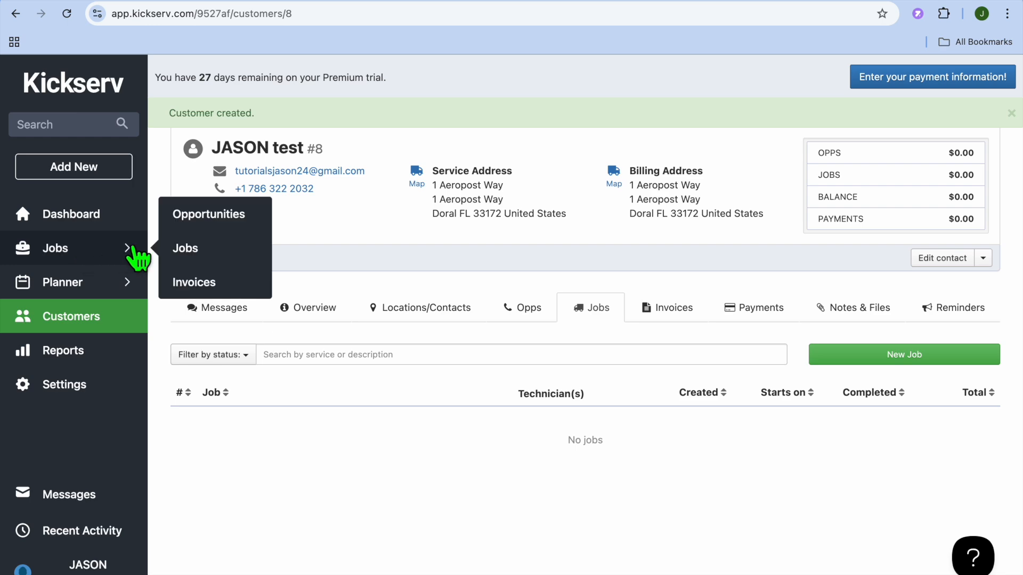
click(192, 256)
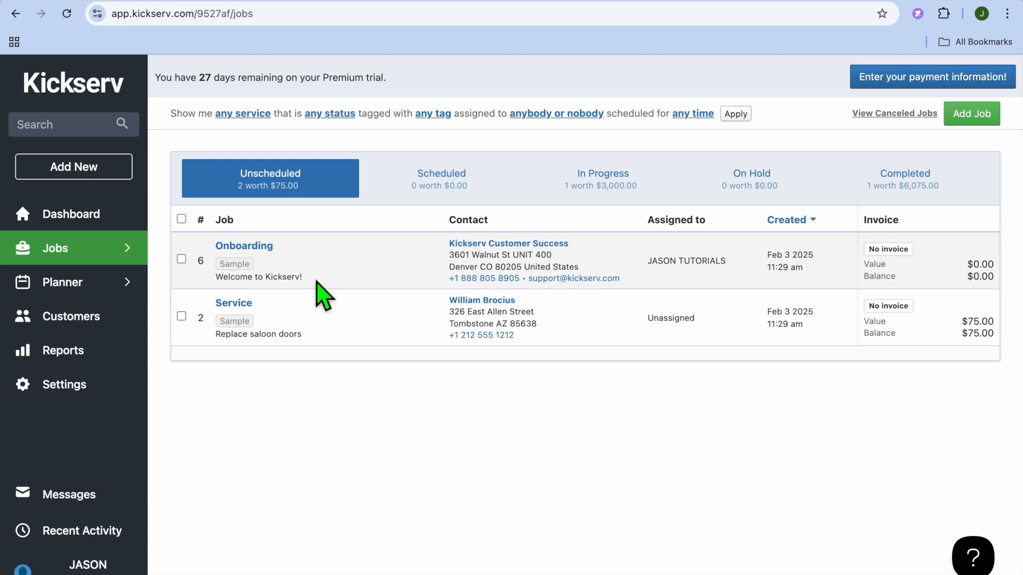
click(969, 115)
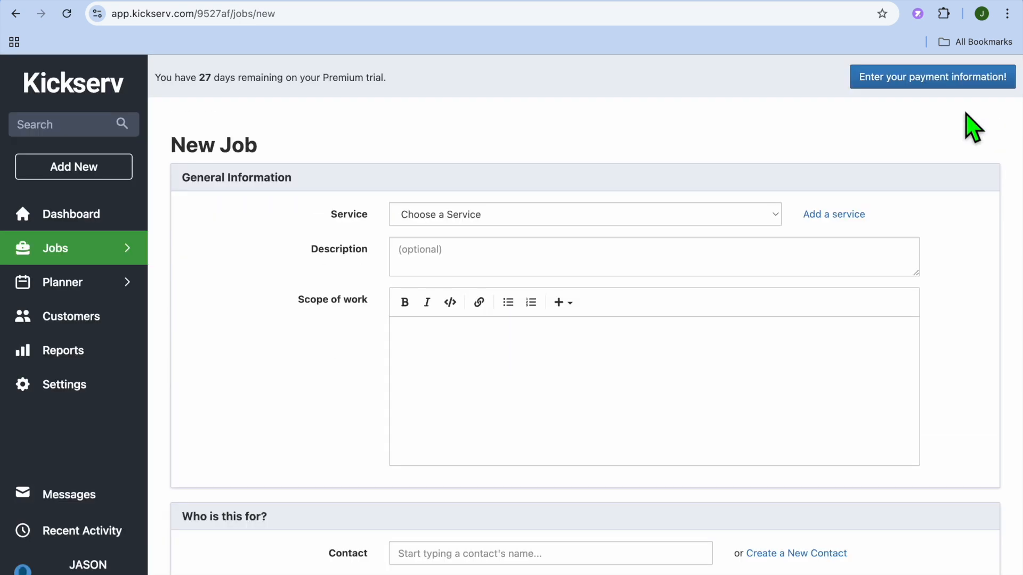
click(763, 216)
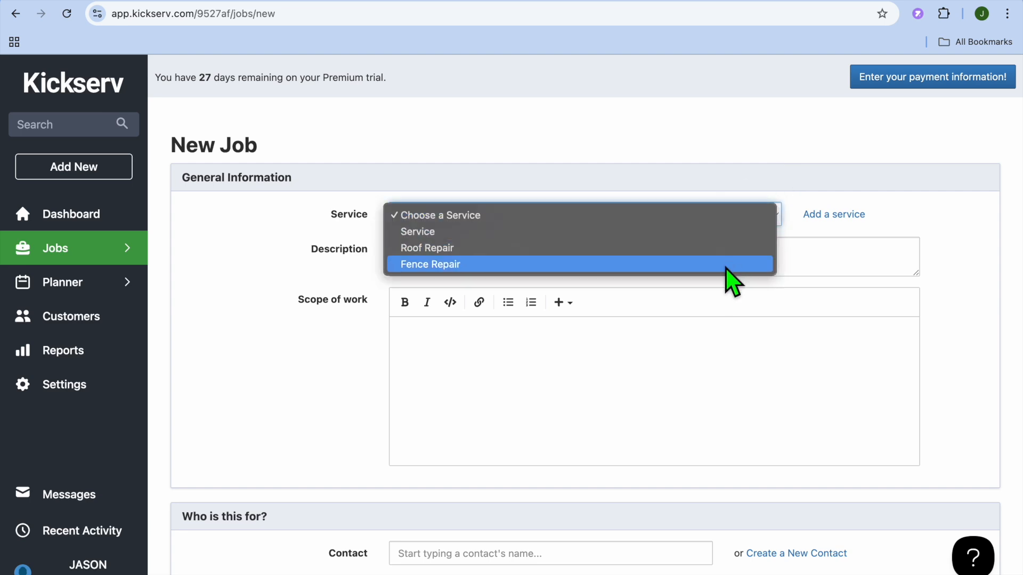
click(719, 234)
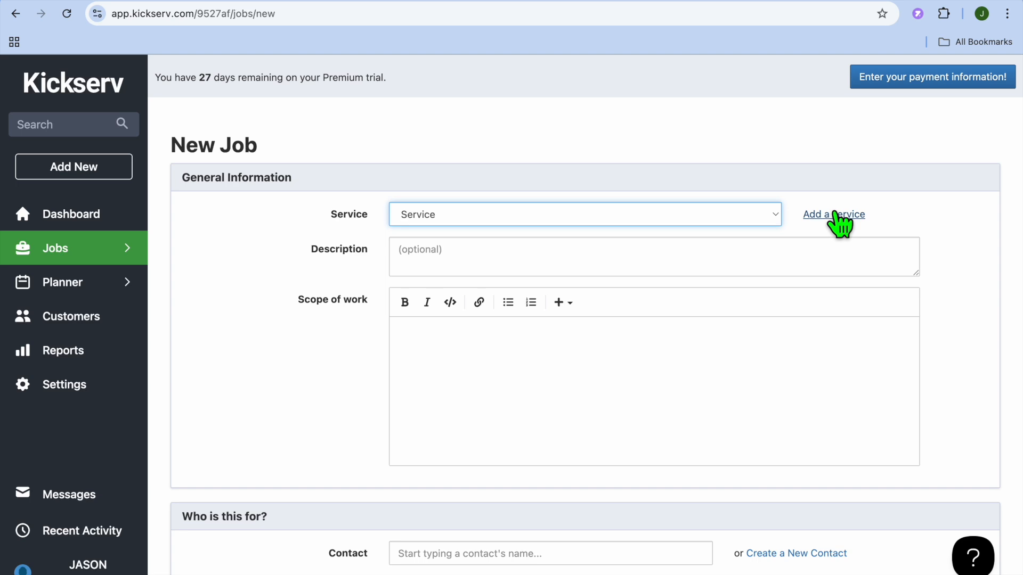
Assign the newly added customer as the job's contact and create the job
scroll(802, 343, down, 5)
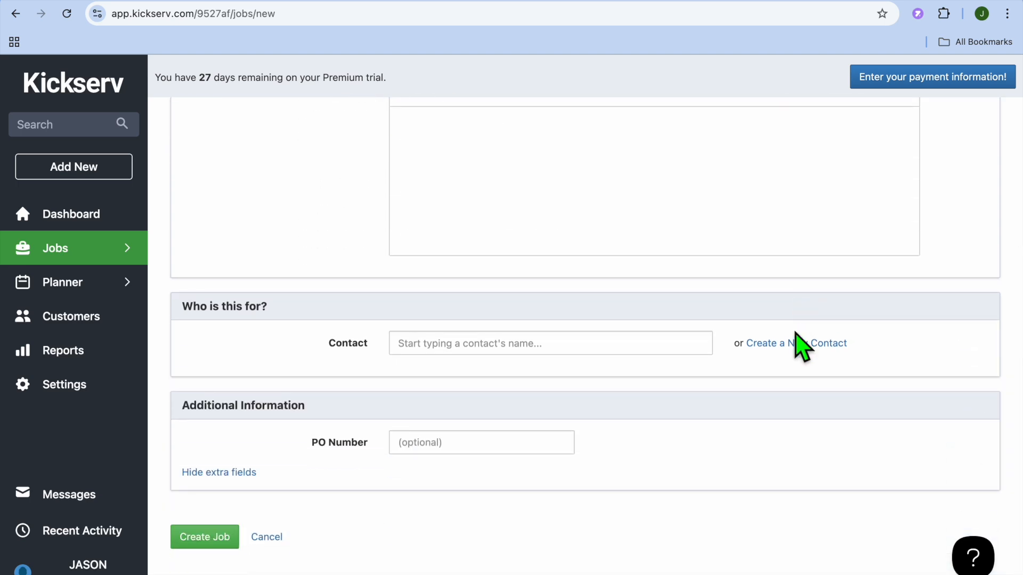
scroll(717, 274, up, 2)
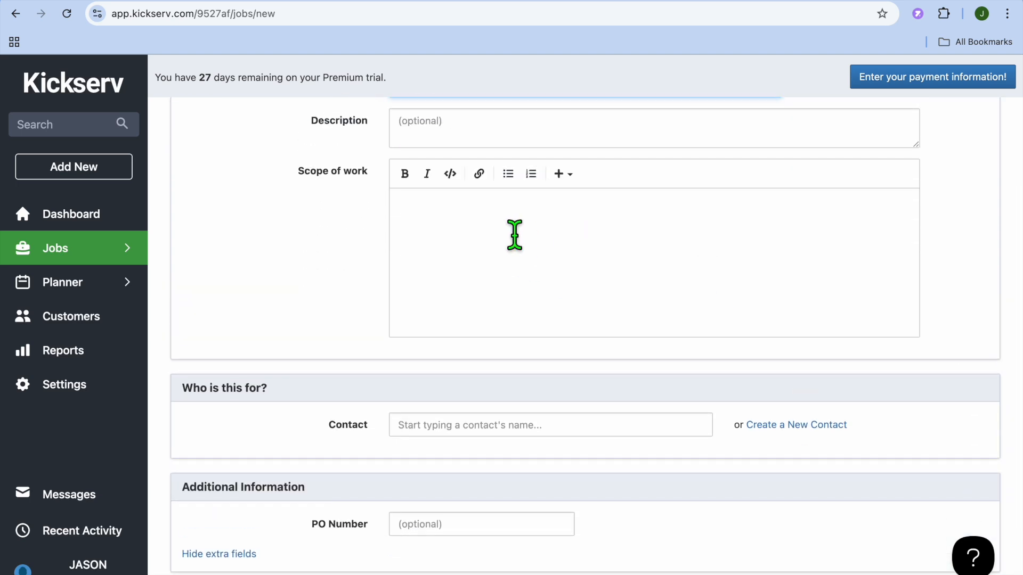
scroll(456, 339, down, 2)
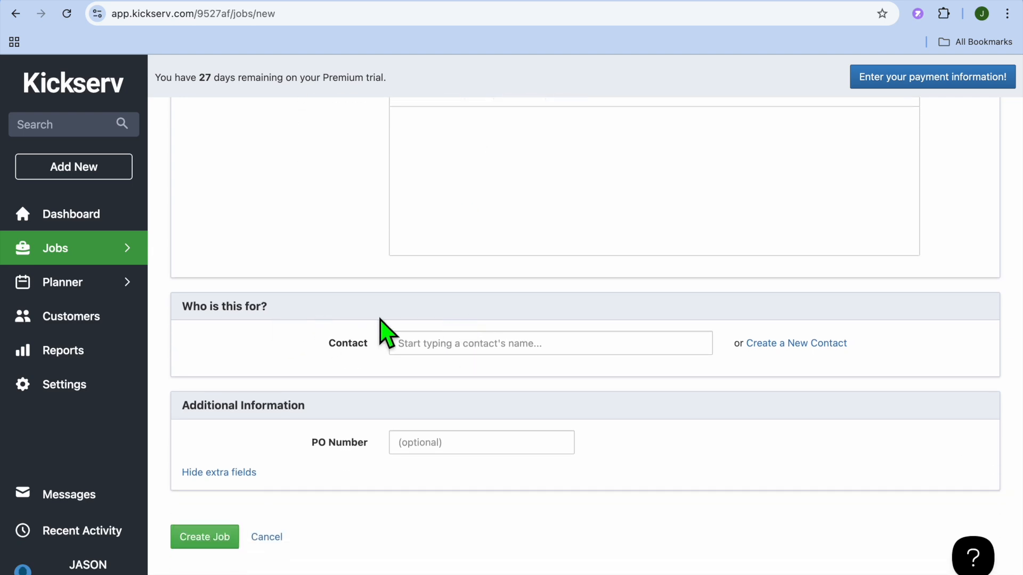
click(477, 353)
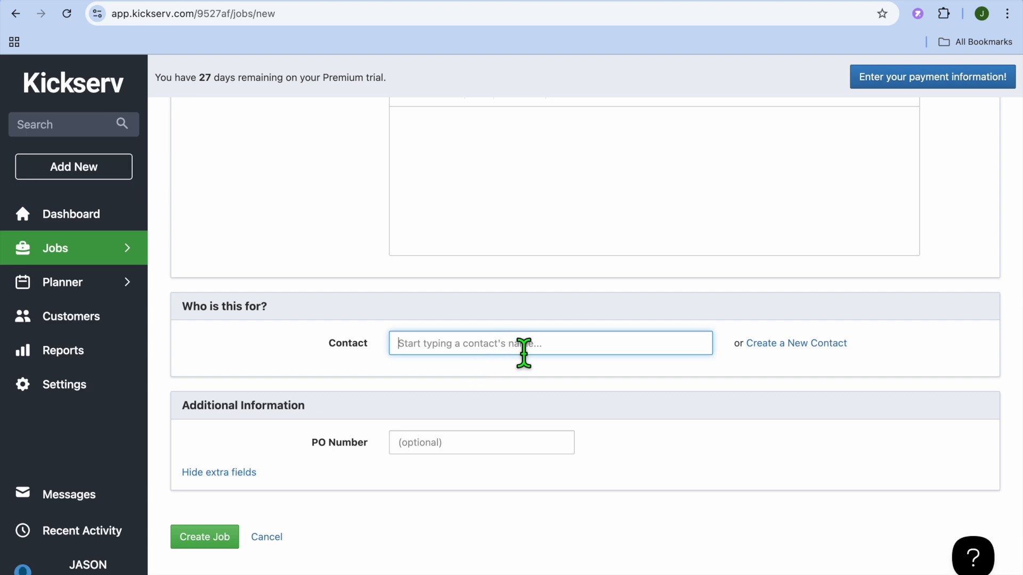
text(jal)
key(BackSpace)
key(BackSpace)
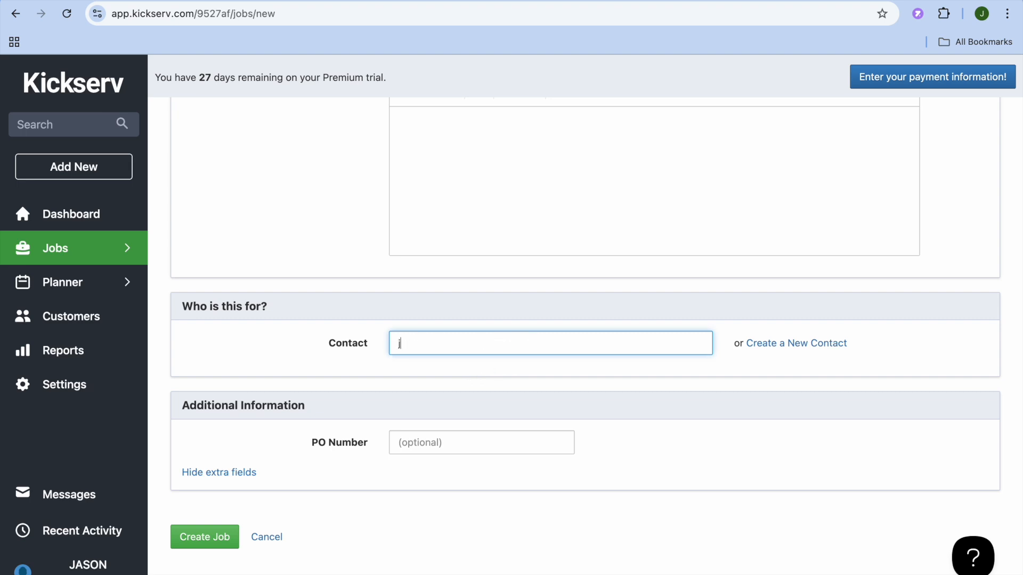
text(as)
click(555, 372)
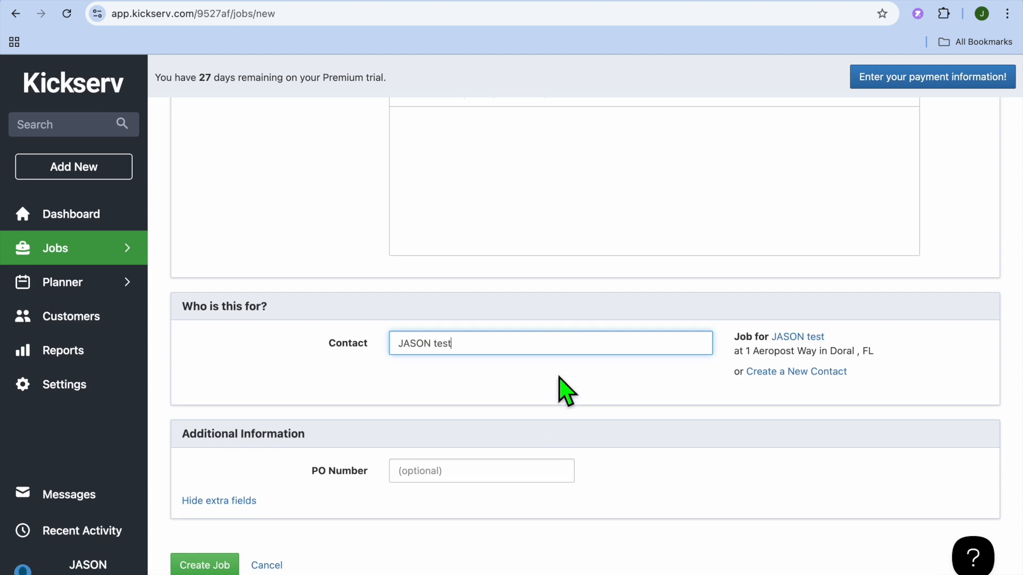
scroll(573, 434, down, 1)
click(216, 538)
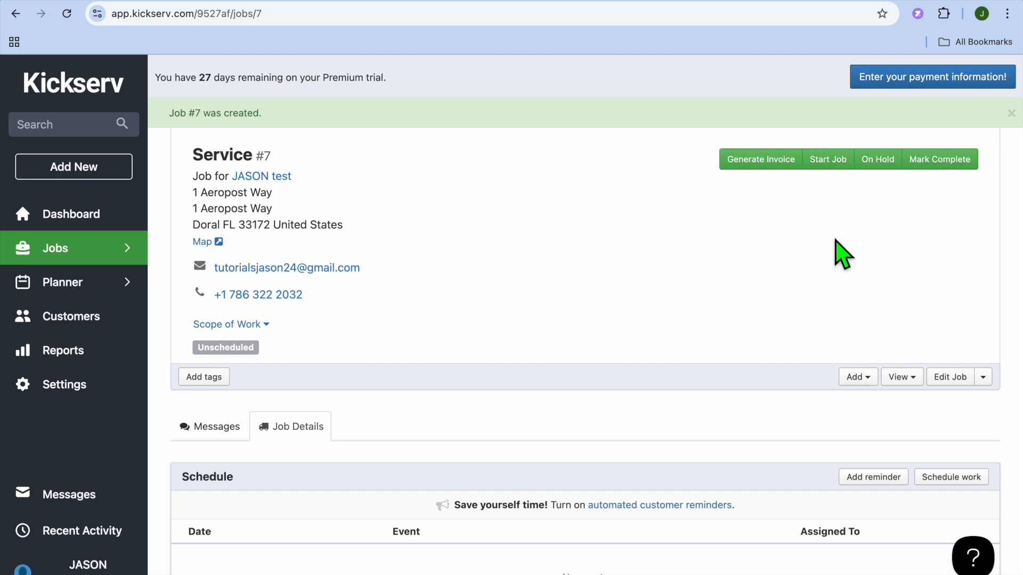
Schedule a Work event for the job on Feb 04, 2025, assigned to the last employee in the assignee list
scroll(936, 406, down, 4)
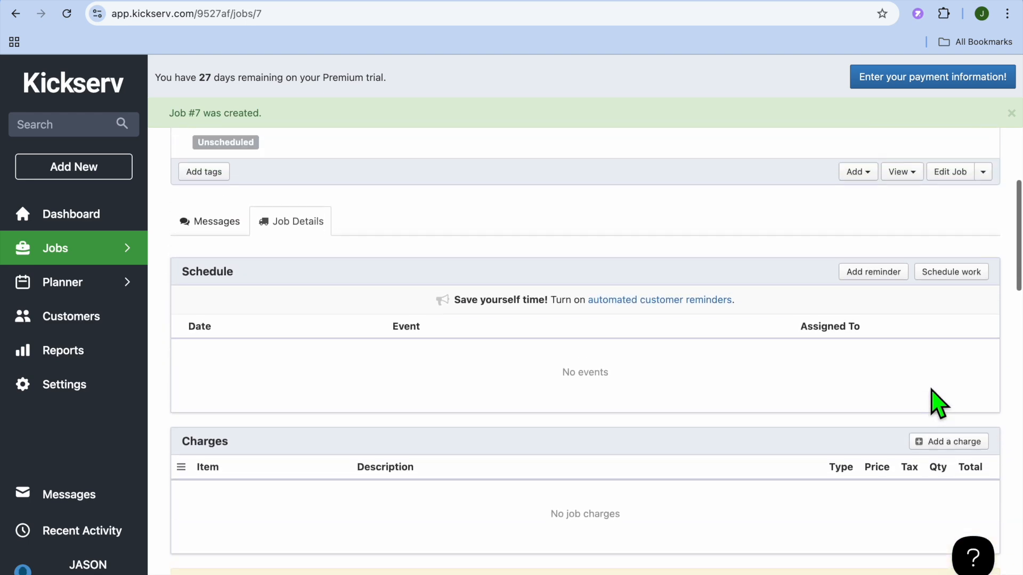
click(954, 272)
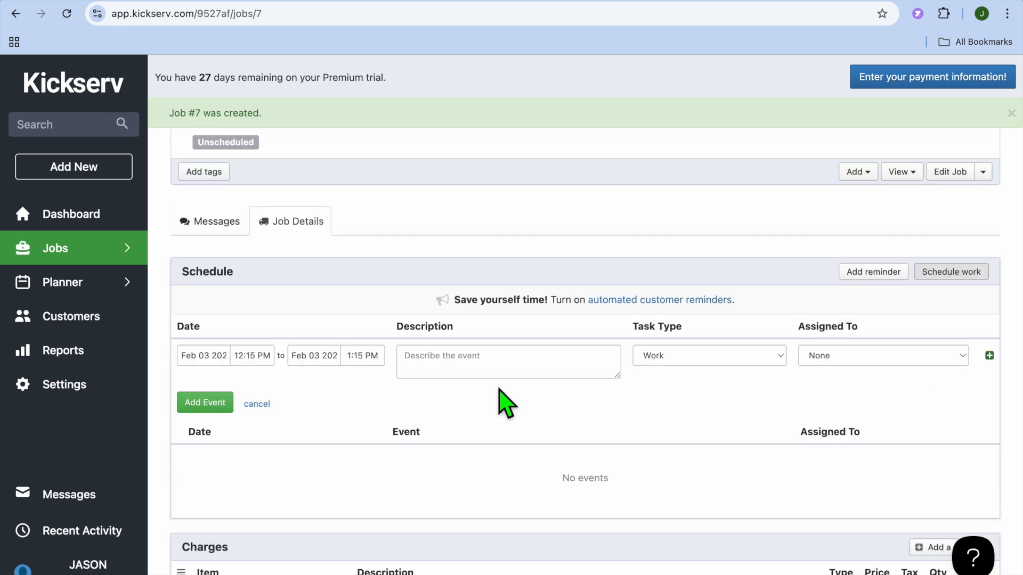
click(212, 356)
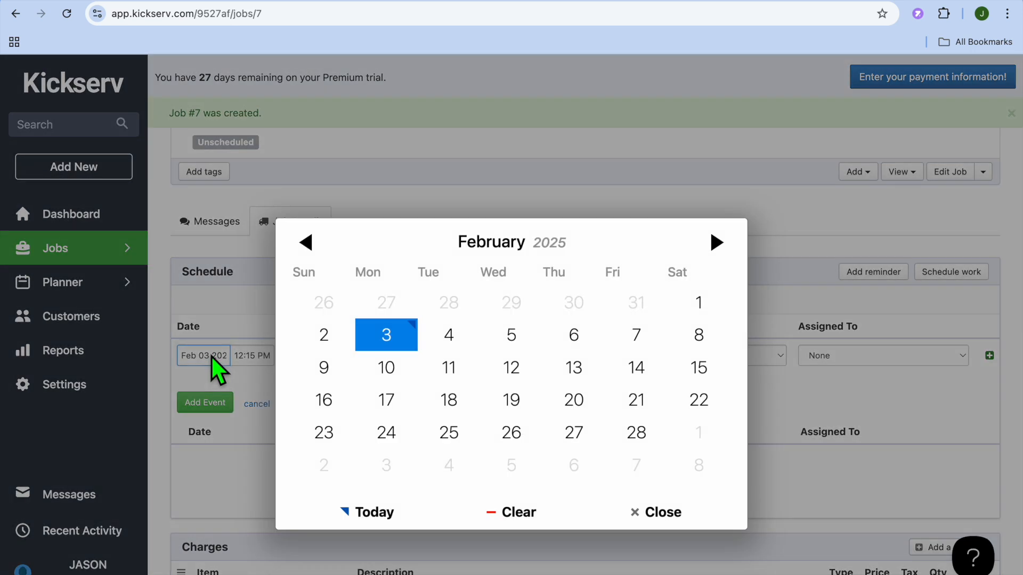
click(449, 339)
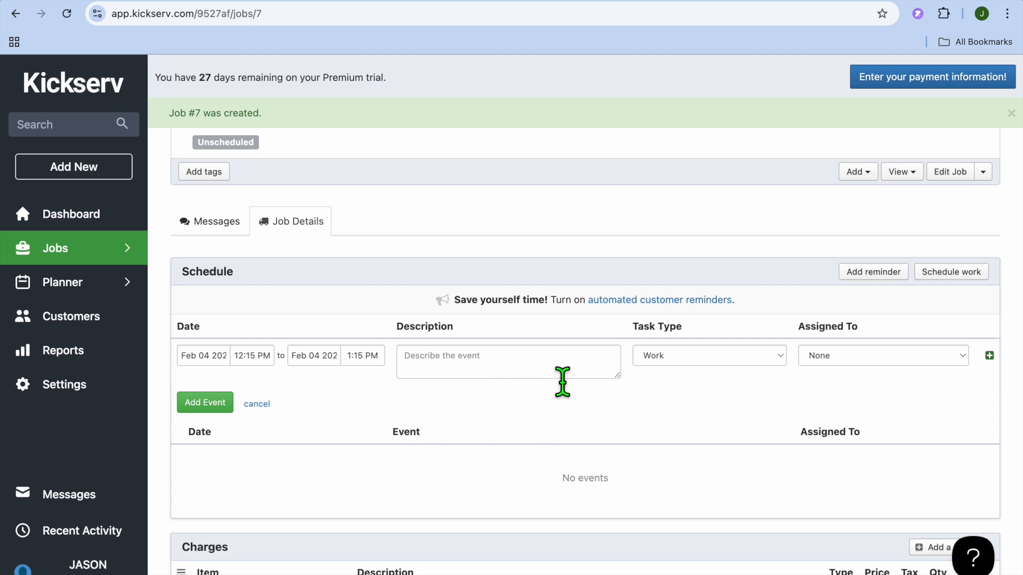
click(911, 357)
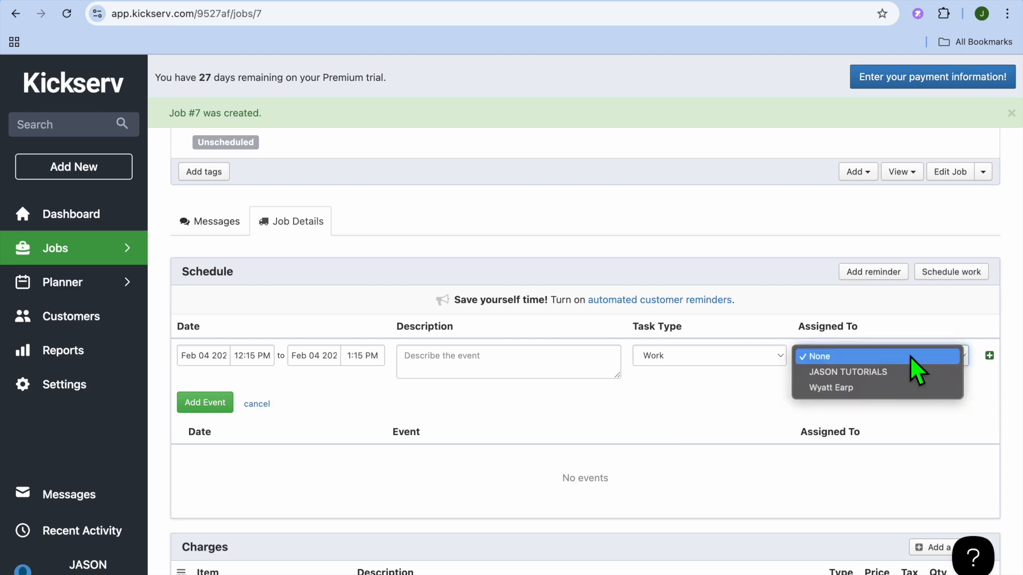
click(879, 388)
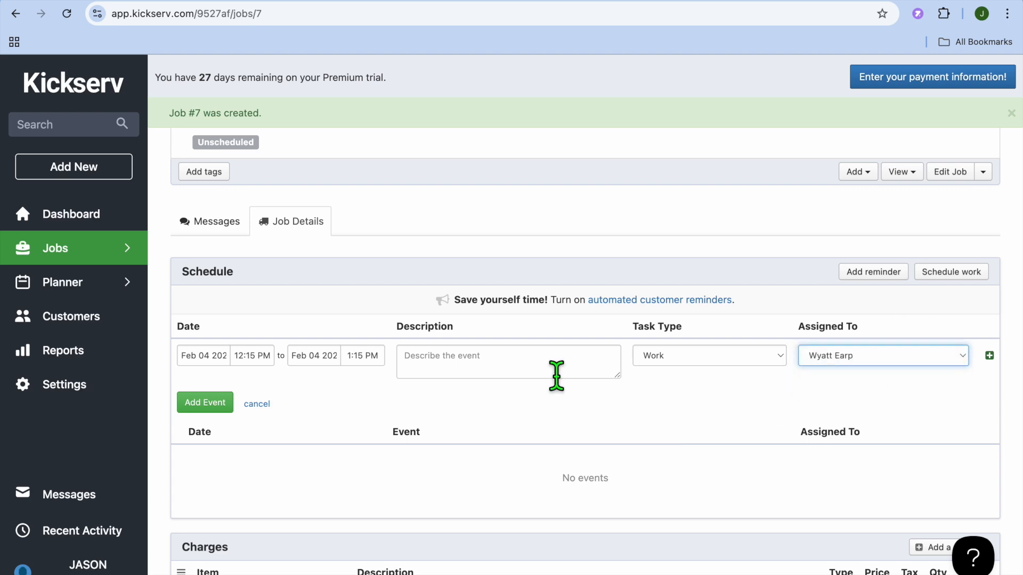
click(205, 405)
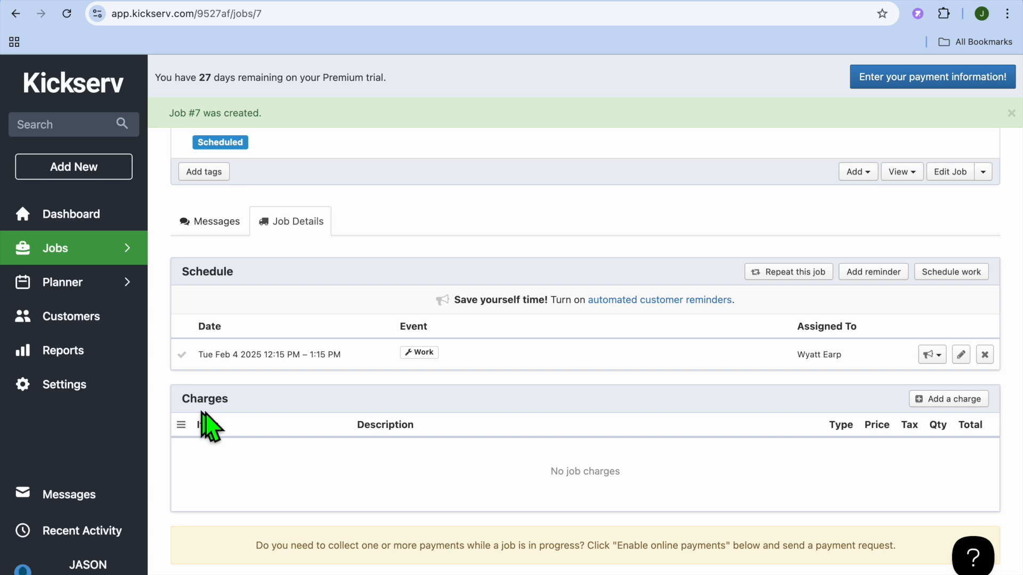
Review the dashboard with its Events list set to the next 7 days
click(73, 215)
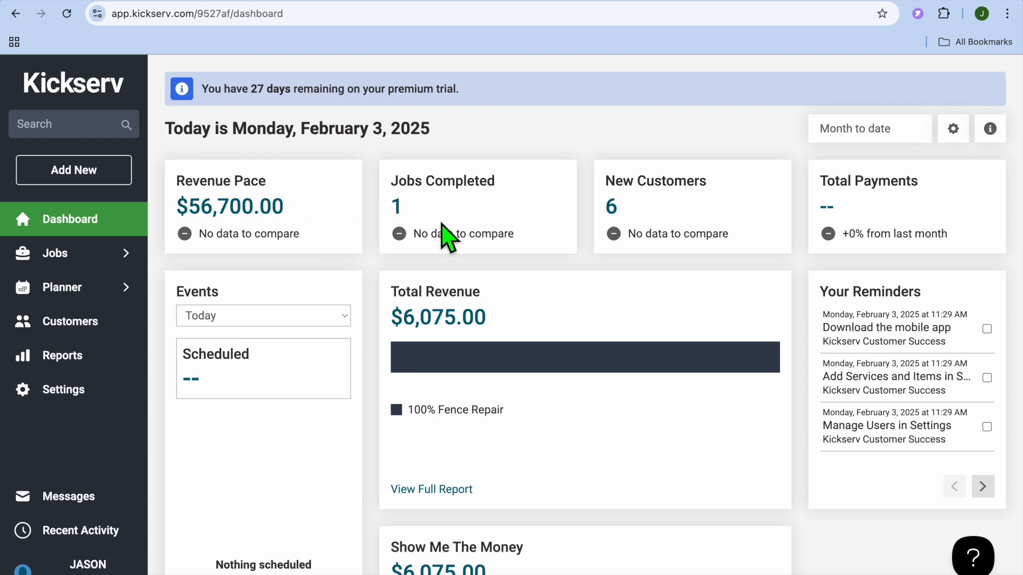
scroll(474, 222, down, 4)
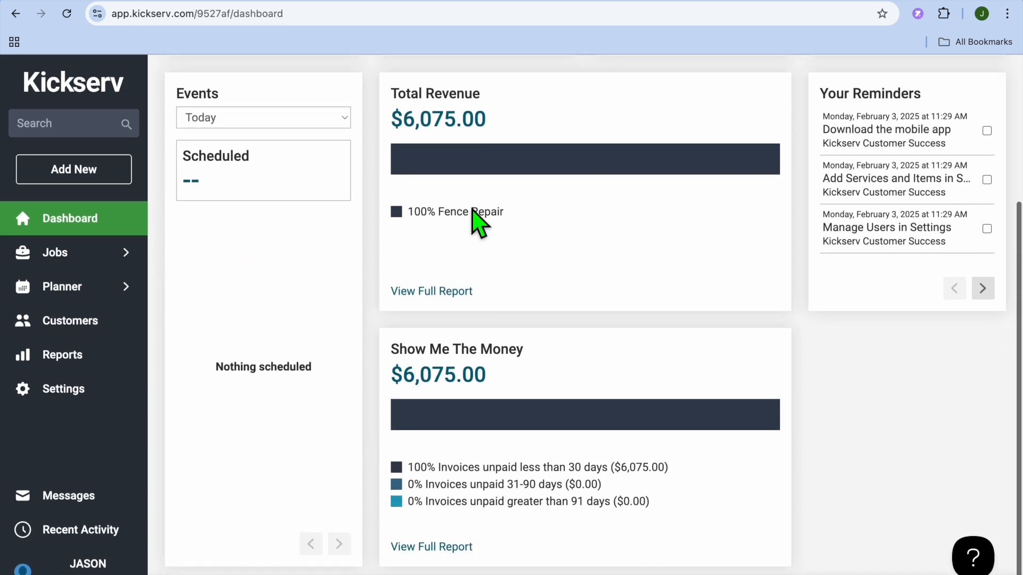
scroll(478, 223, up, 1)
click(344, 183)
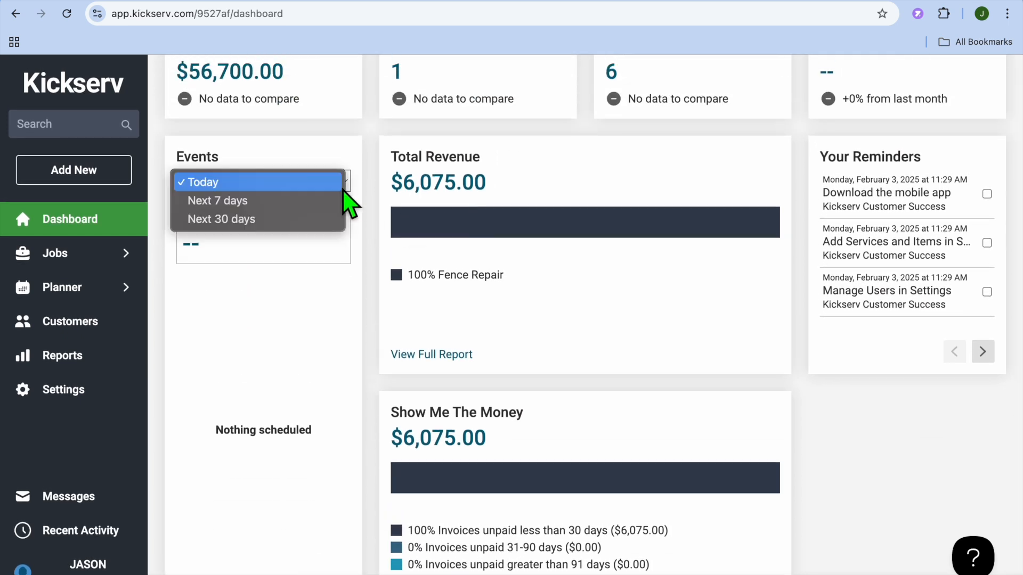
click(318, 209)
scroll(469, 184, up, 3)
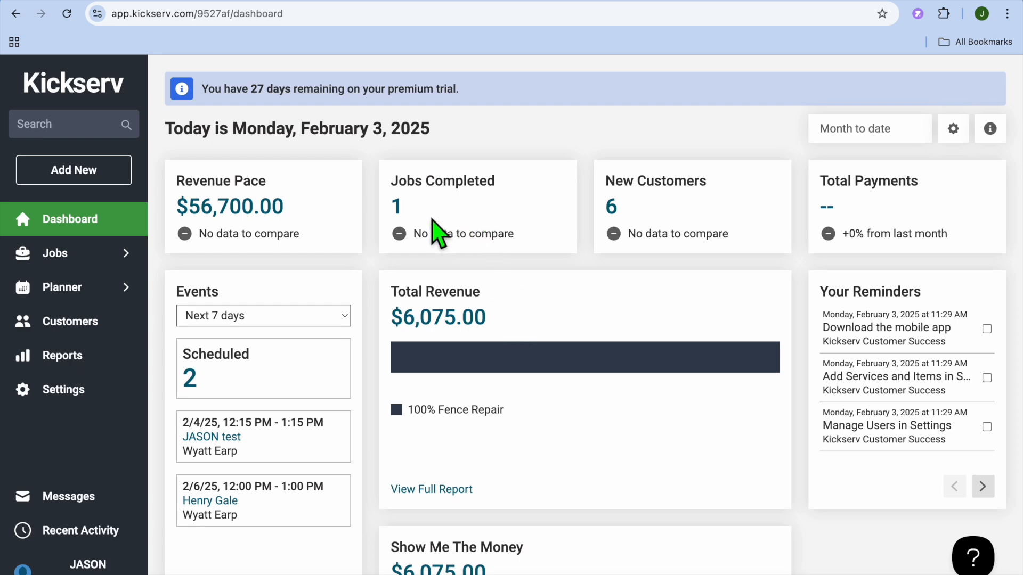
scroll(743, 343, down, 4)
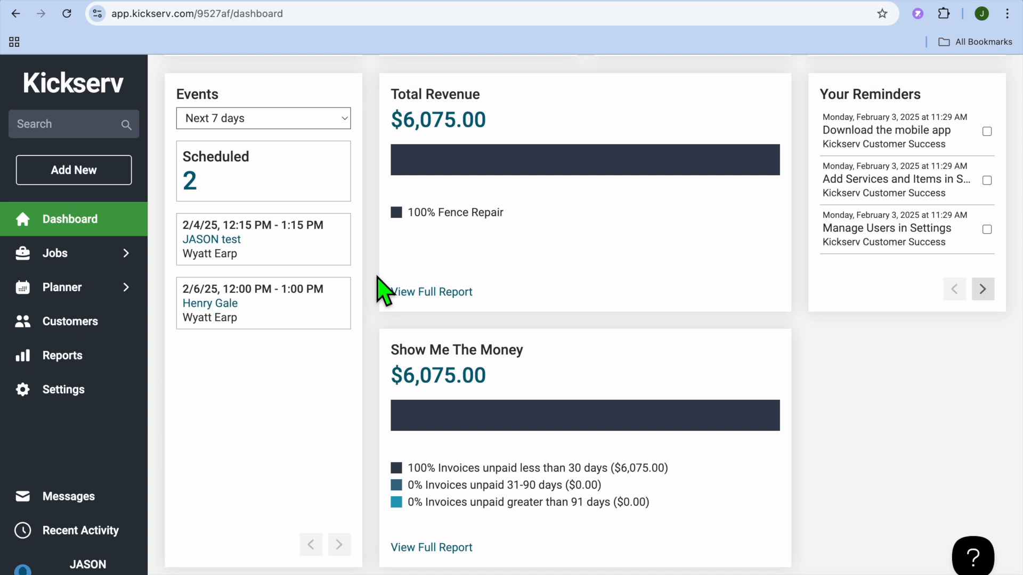
Open the unpaid Fence Repair invoice from the invoices list and examine its charges and totals
click(99, 255)
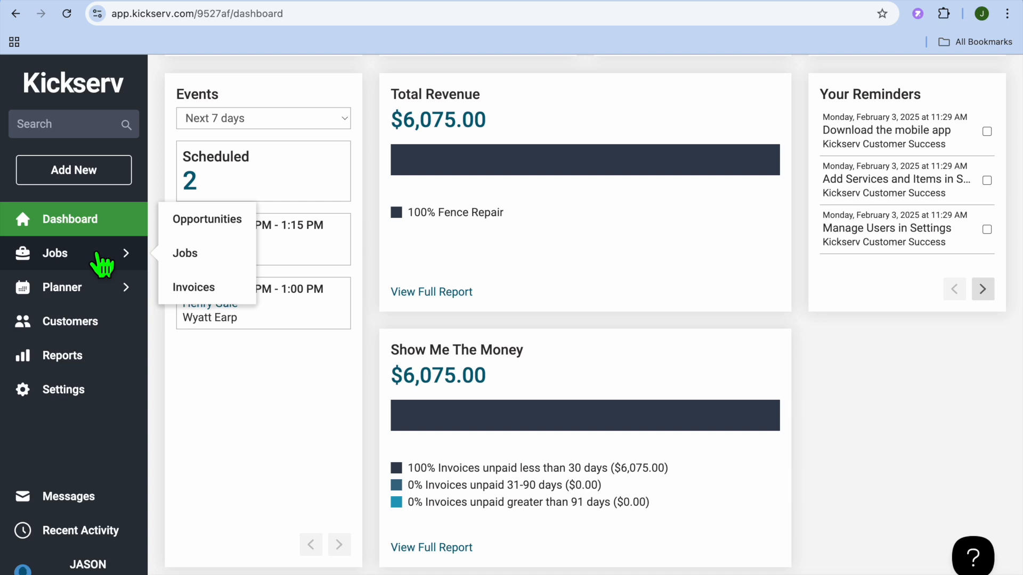
click(202, 286)
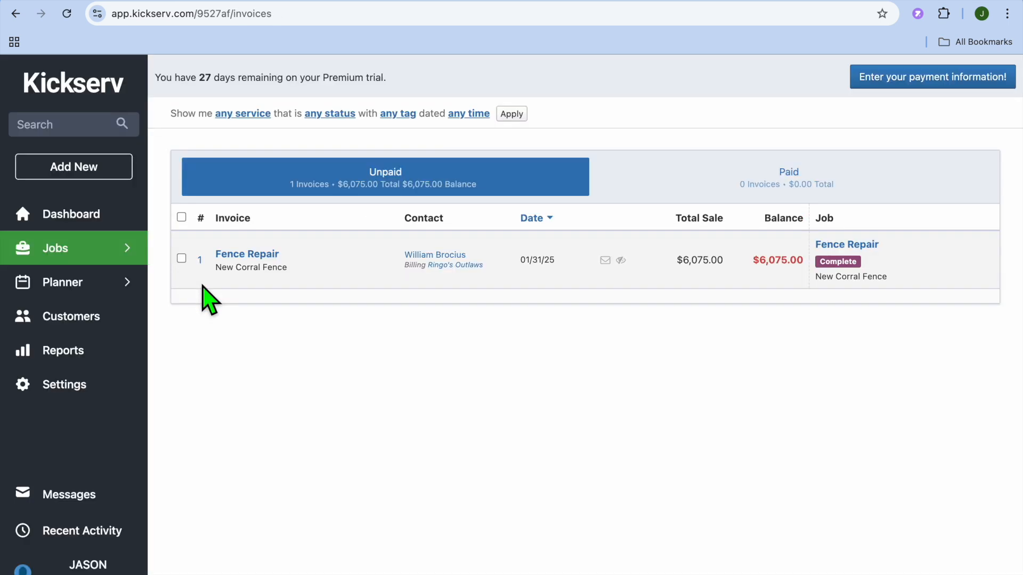
click(276, 261)
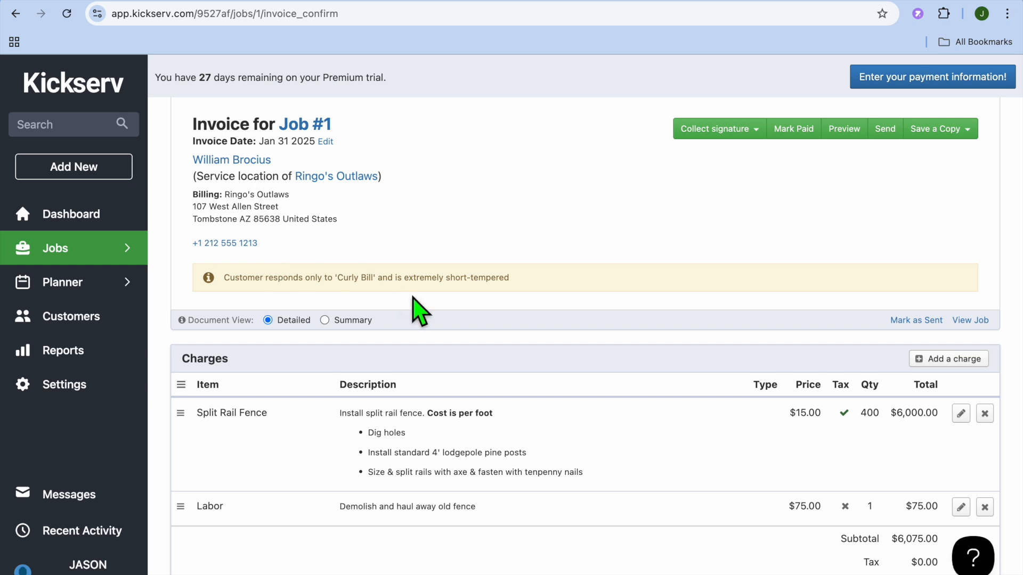
scroll(413, 304, down, 1)
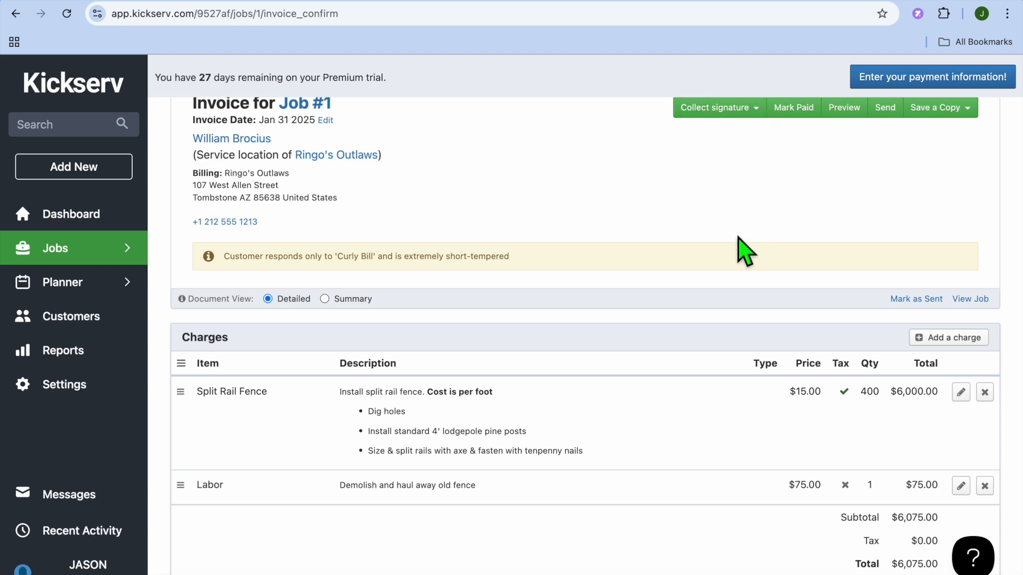
scroll(744, 251, down, 5)
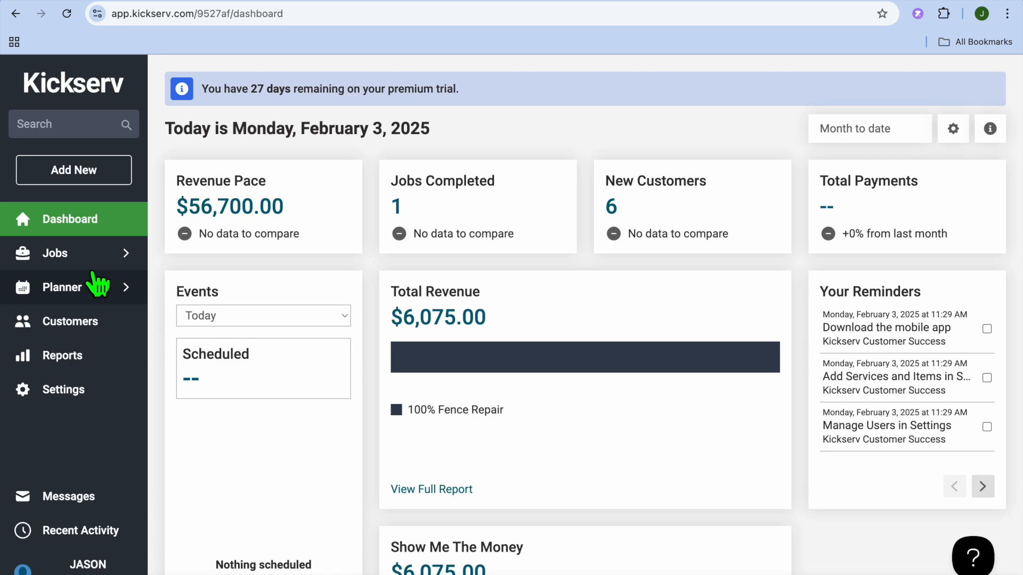
Look through the available reports, view the Marketing Sources: Summary report and return to the reports list
click(94, 367)
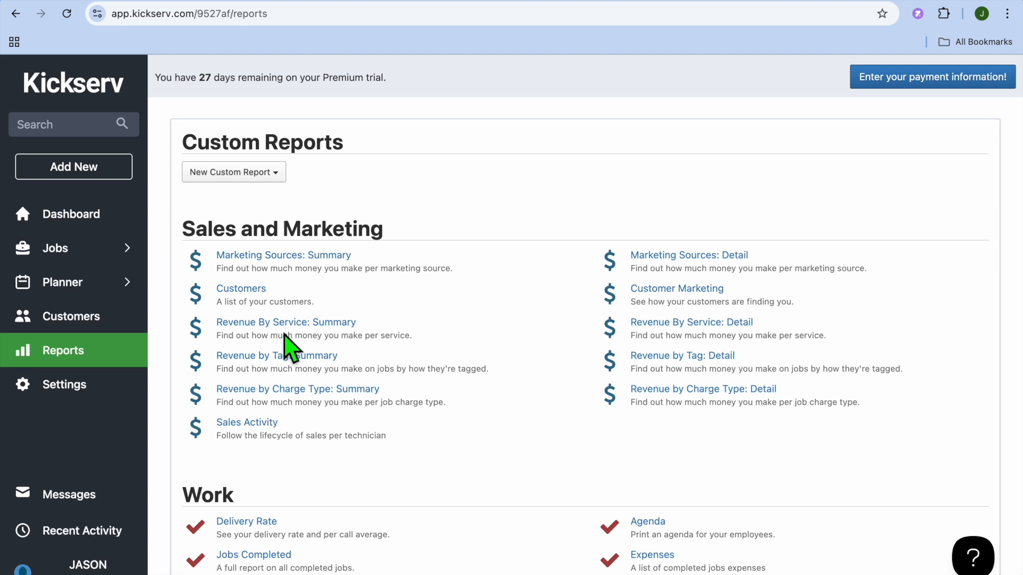
scroll(289, 347, down, 3)
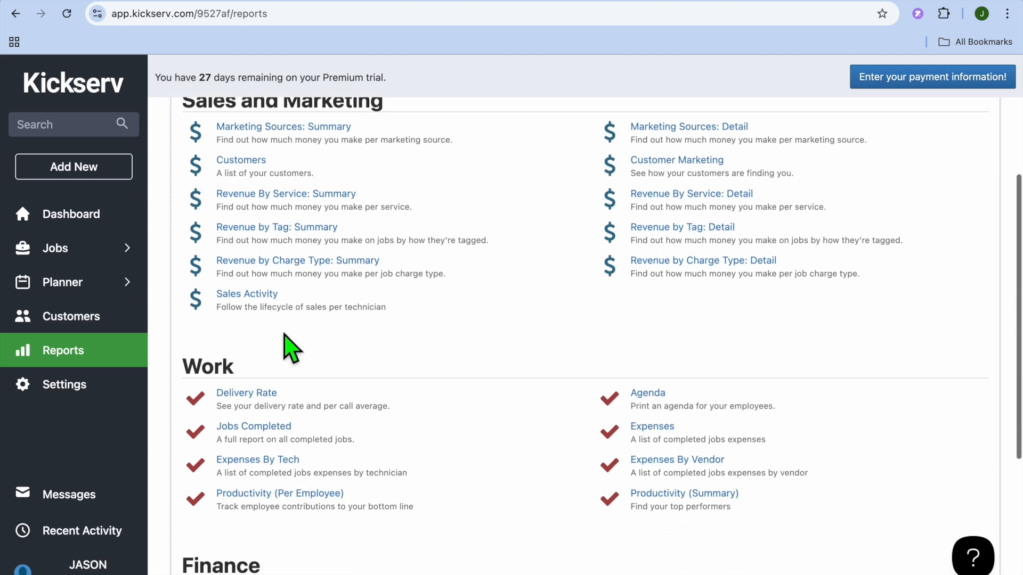
scroll(297, 270, up, 2)
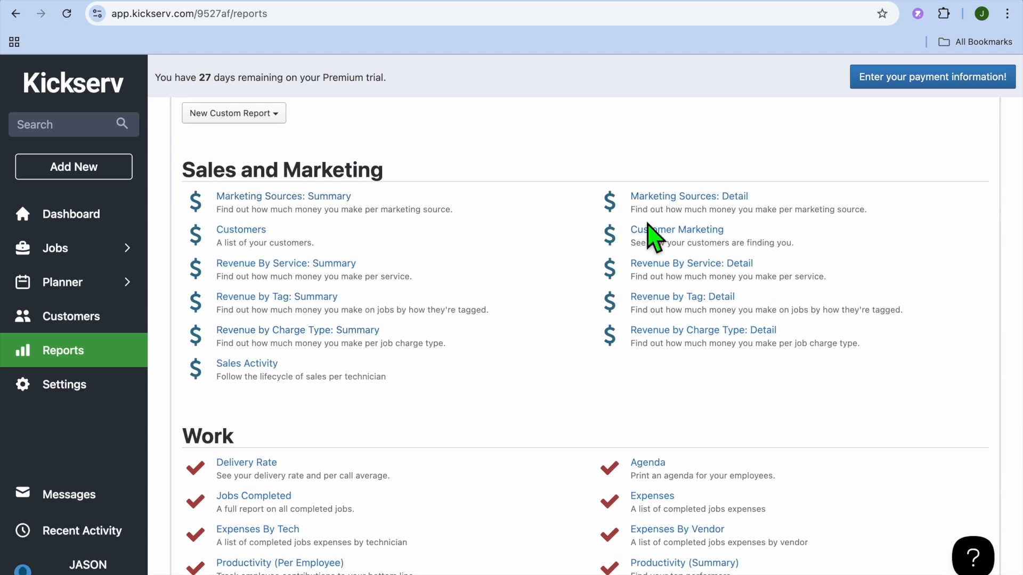
click(312, 197)
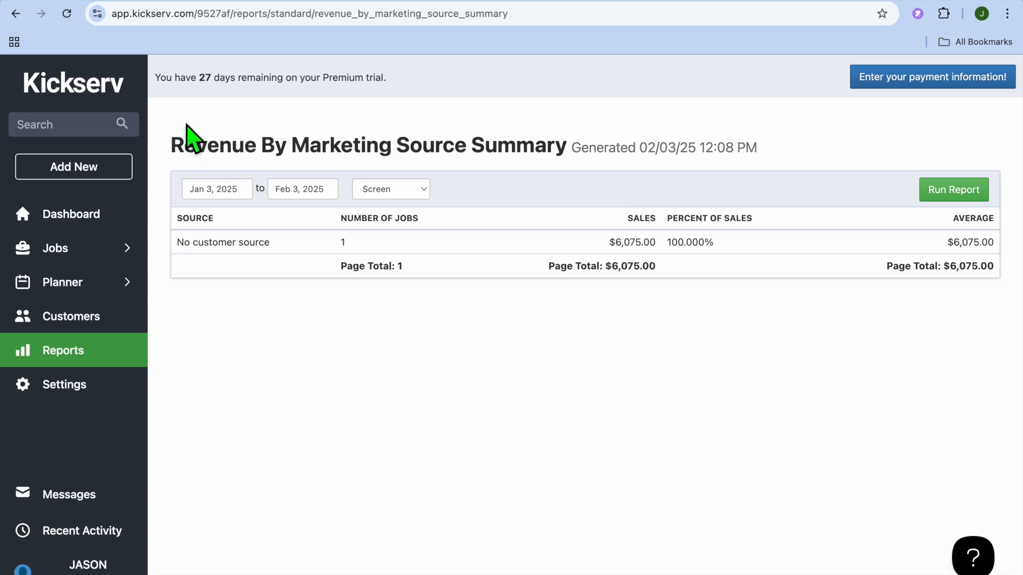
click(9, 21)
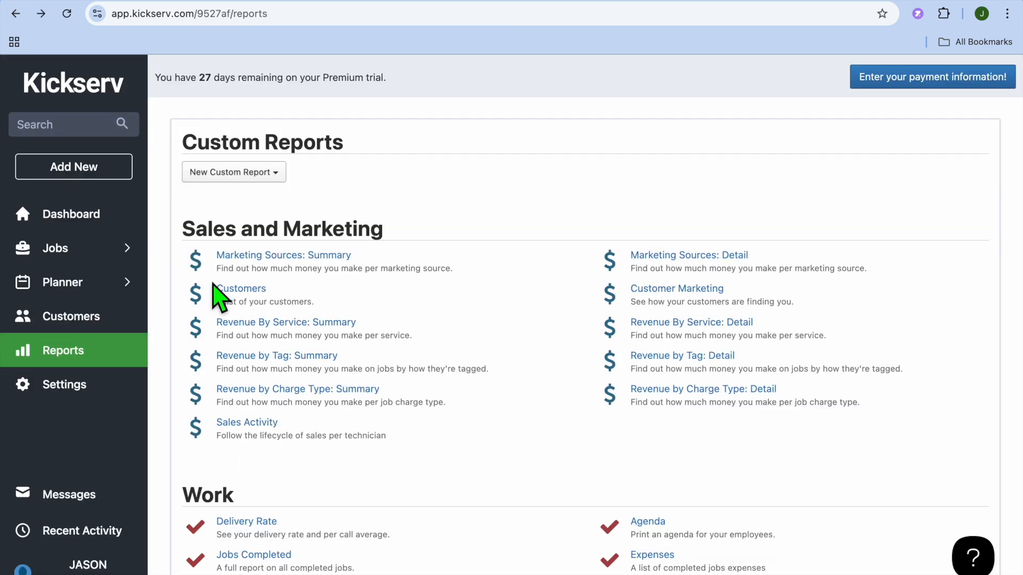